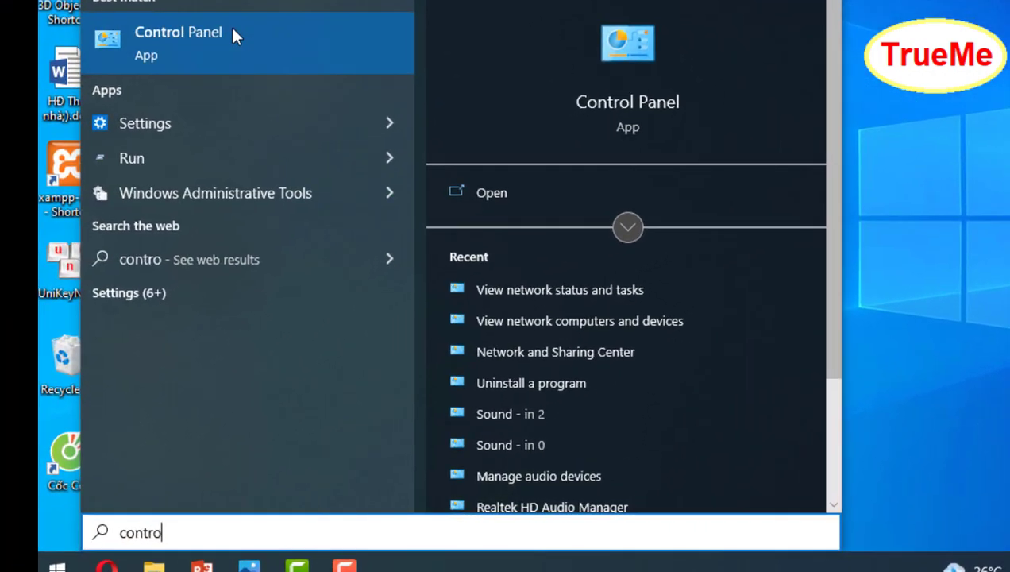
# Step: Open the adapter settings from Network and Sharing Center in Control Panel
pyautogui.click(141, 143)
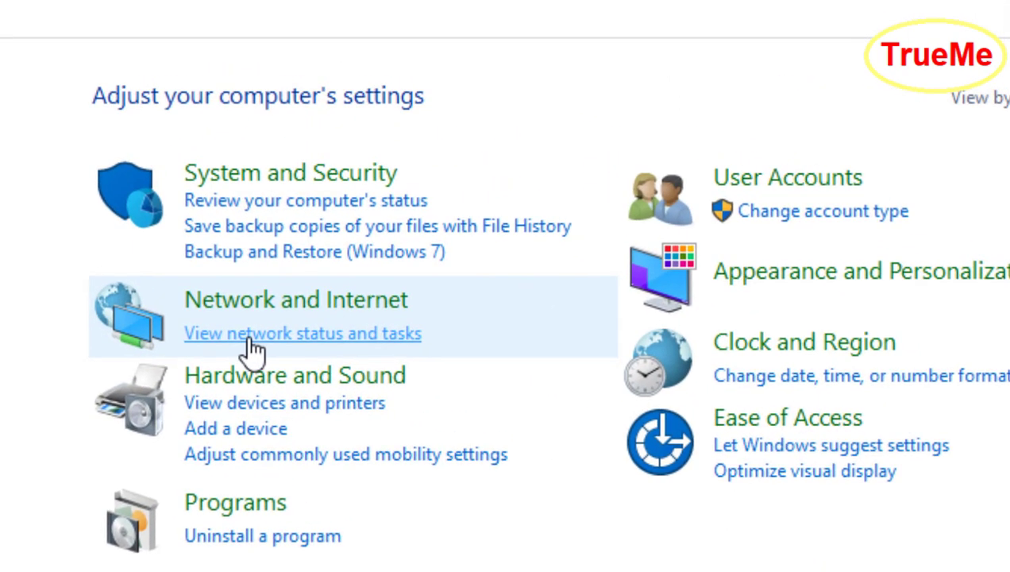
pyautogui.click(253, 343)
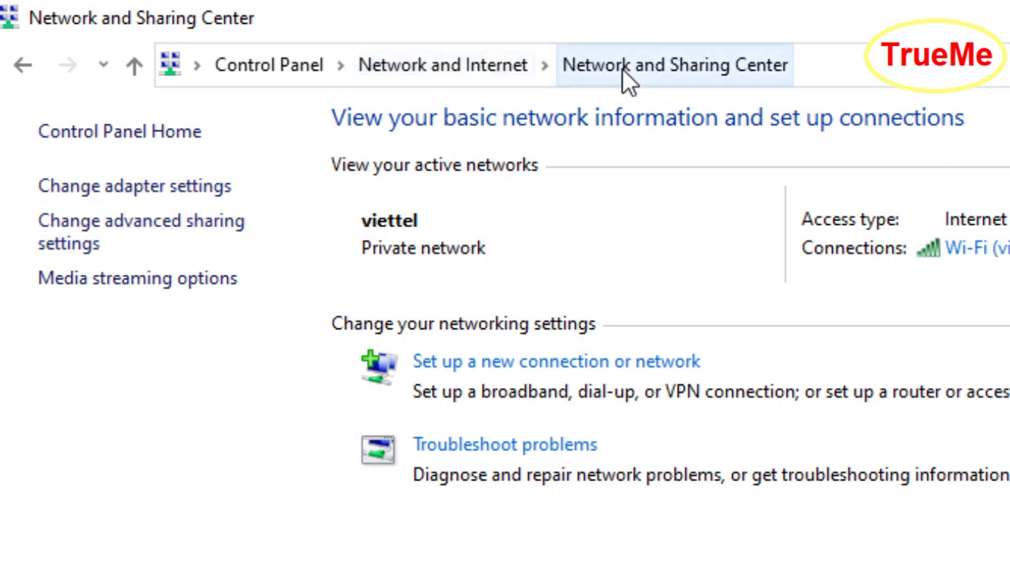
pyautogui.click(99, 190)
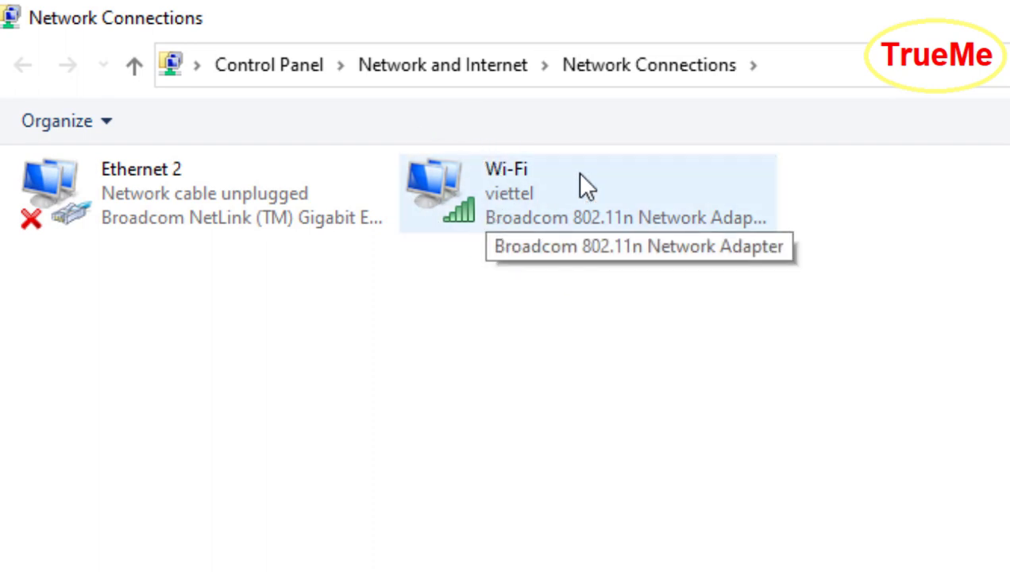
# Step: Disable the Wi-Fi network adapter, refresh the connections view and close it
pyautogui.rightClick(509, 206)
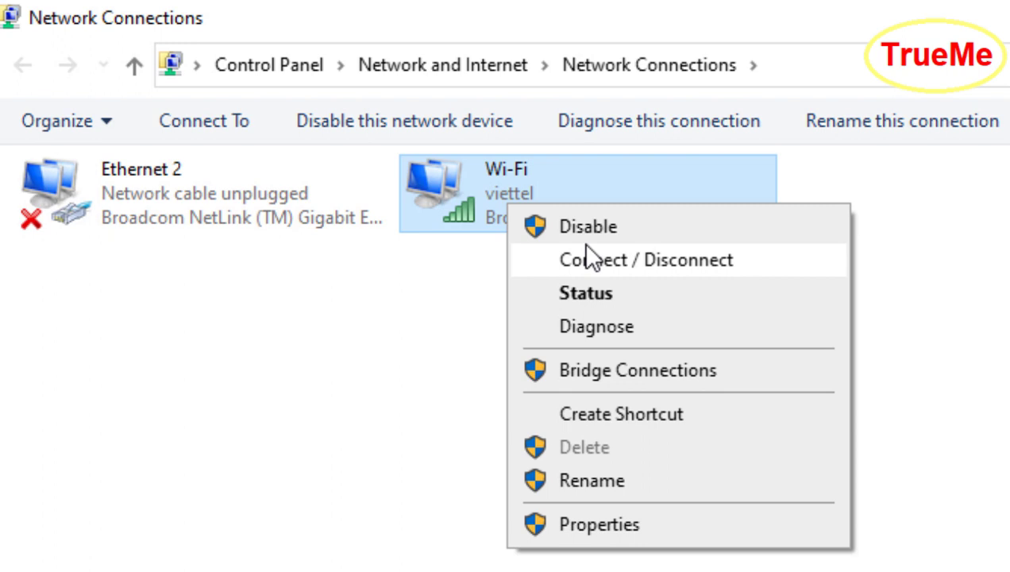
pyautogui.click(646, 229)
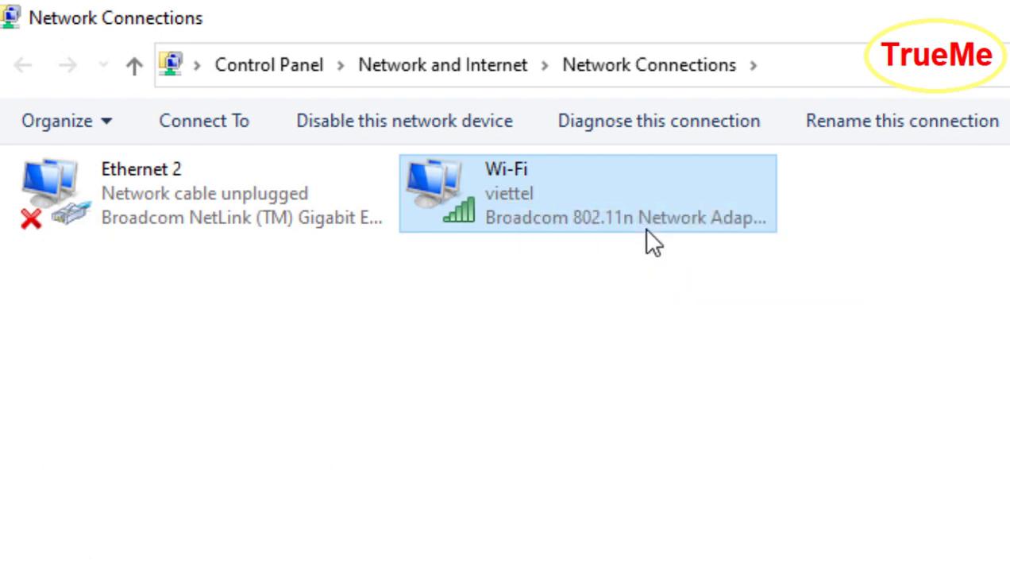
pyautogui.rightClick(589, 368)
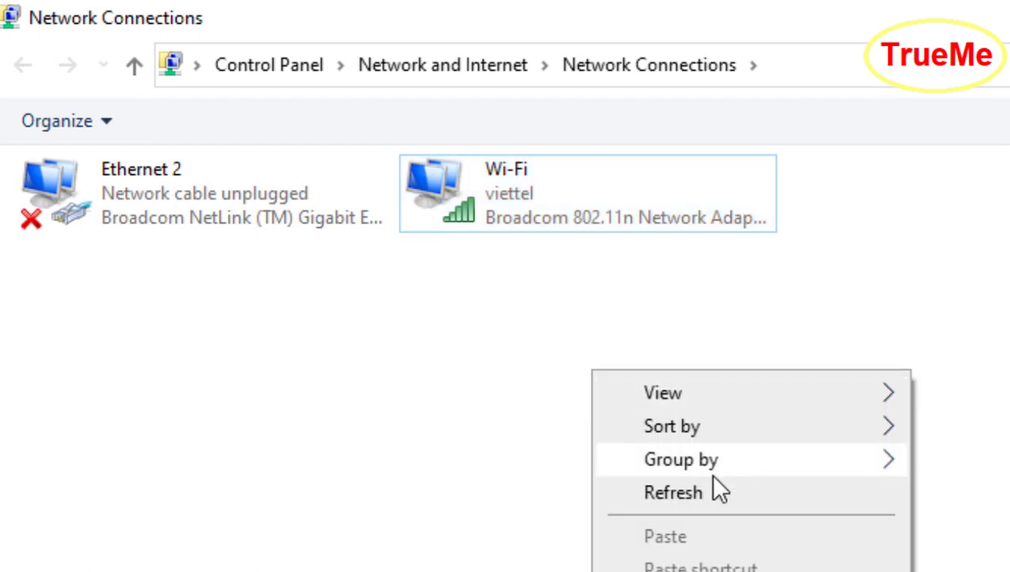
pyautogui.click(680, 503)
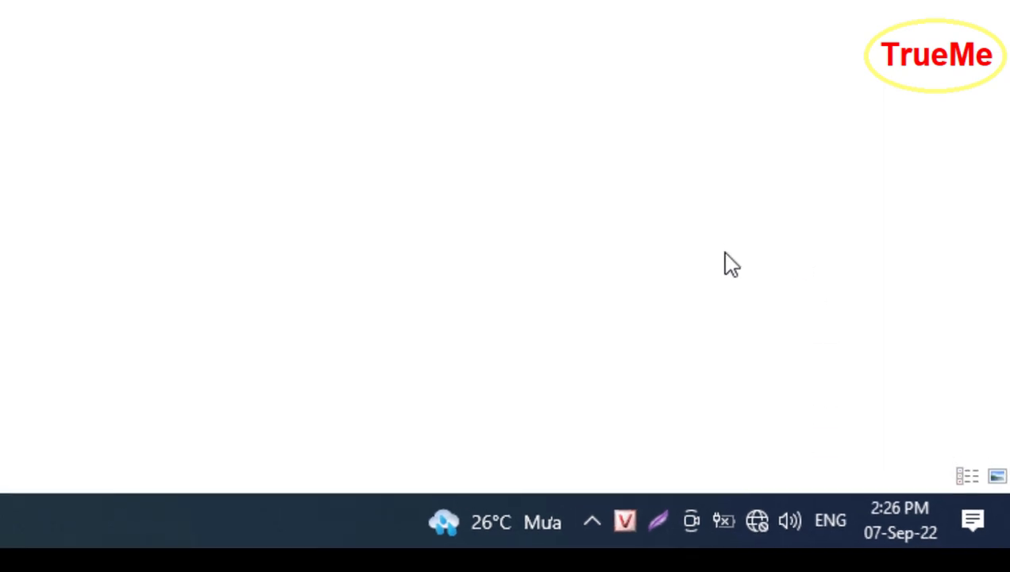
pyautogui.hotkey('alt', 'F4')
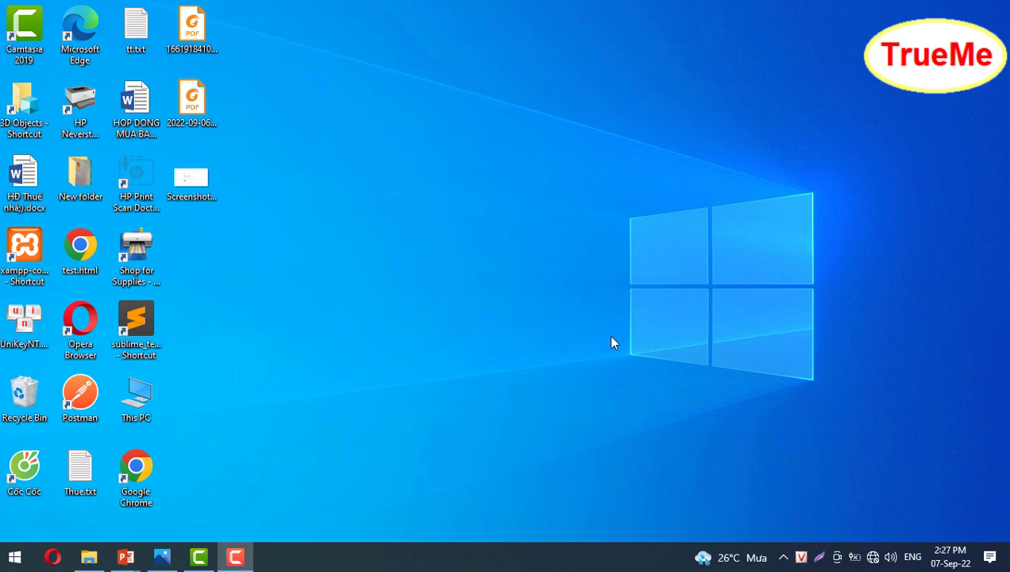
# Step: Reopen the adapter settings through Control Panel and enable the Wi-Fi network adapter
pyautogui.press('super')
pyautogui.write('cont')
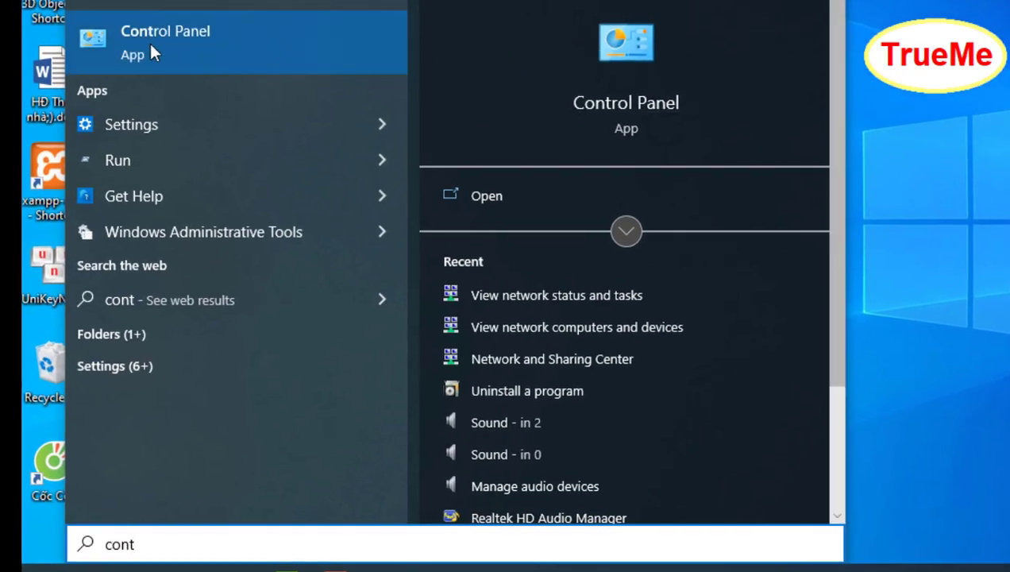
pyautogui.click(143, 60)
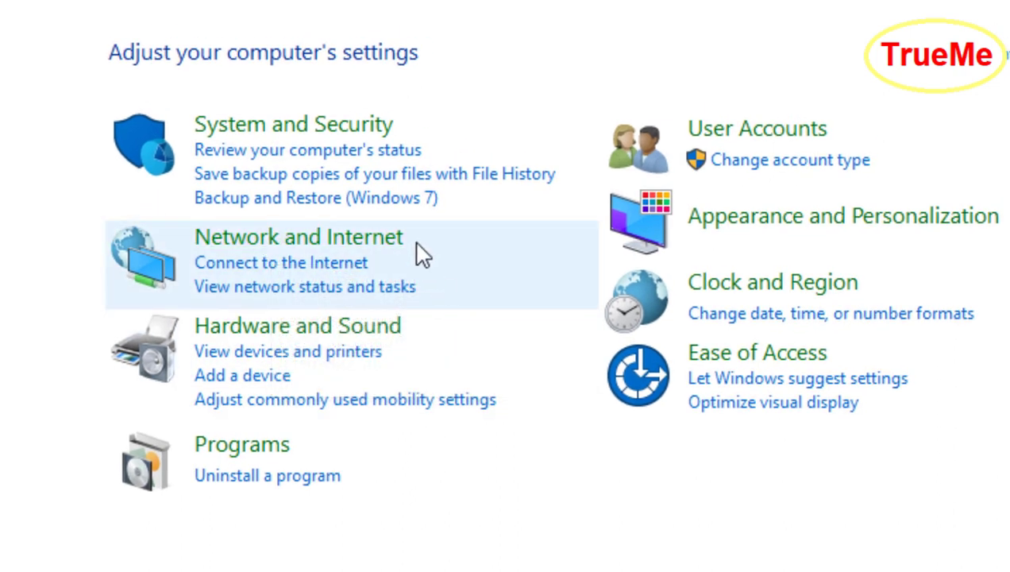
pyautogui.click(349, 298)
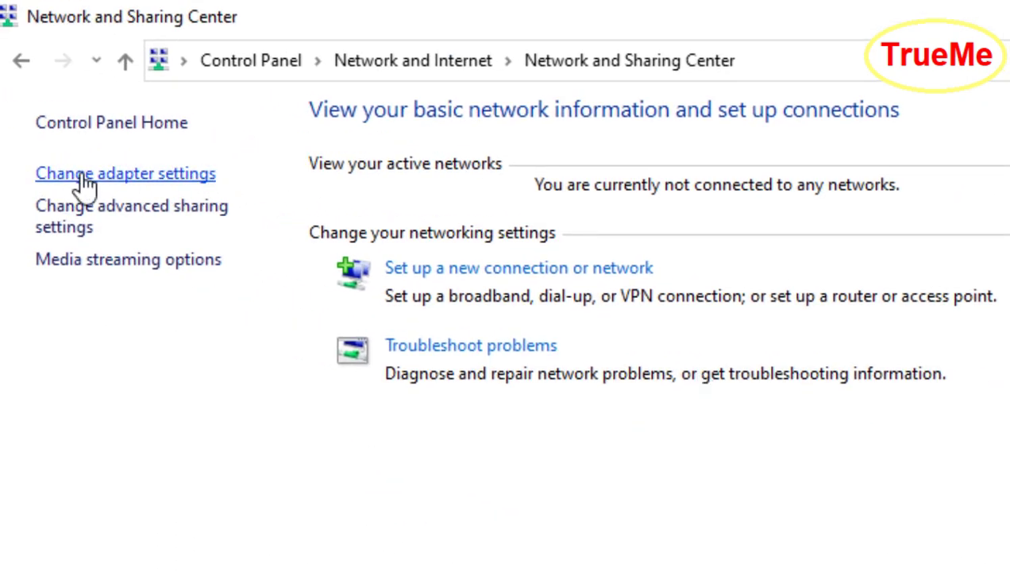
pyautogui.click(85, 183)
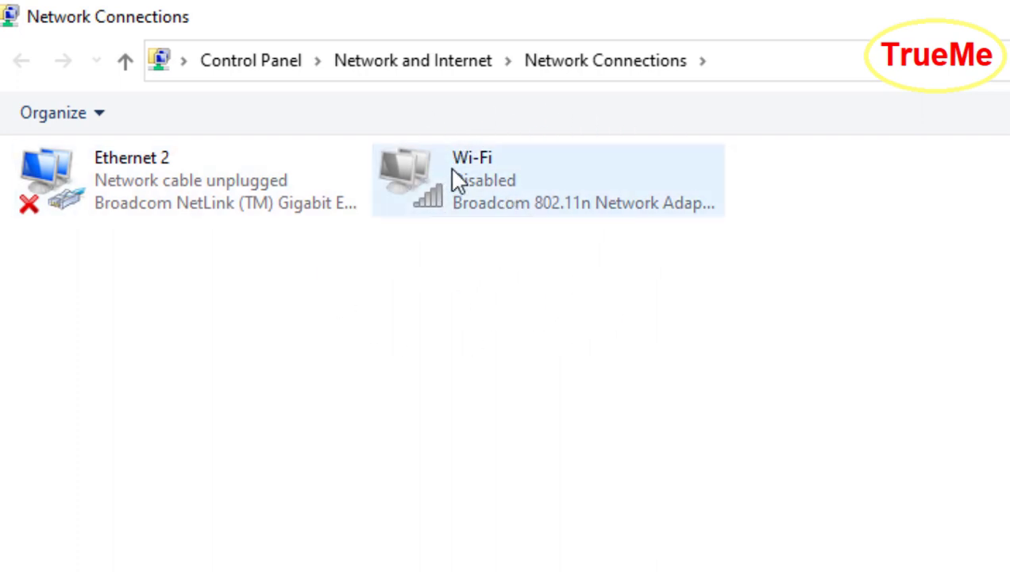
pyautogui.rightClick(459, 214)
pyautogui.click(493, 226)
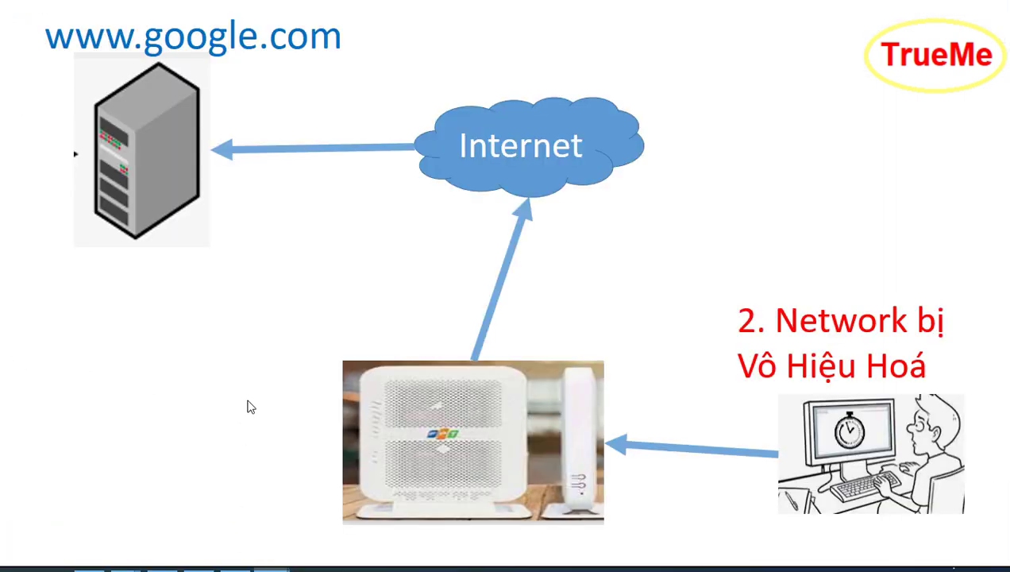
pyautogui.click(725, 238)
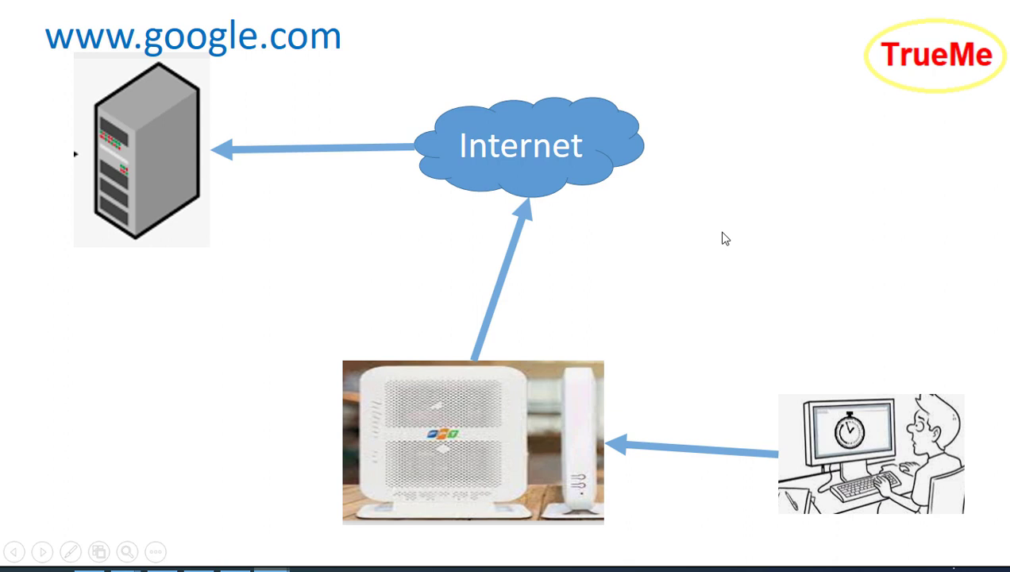
pyautogui.click(724, 238)
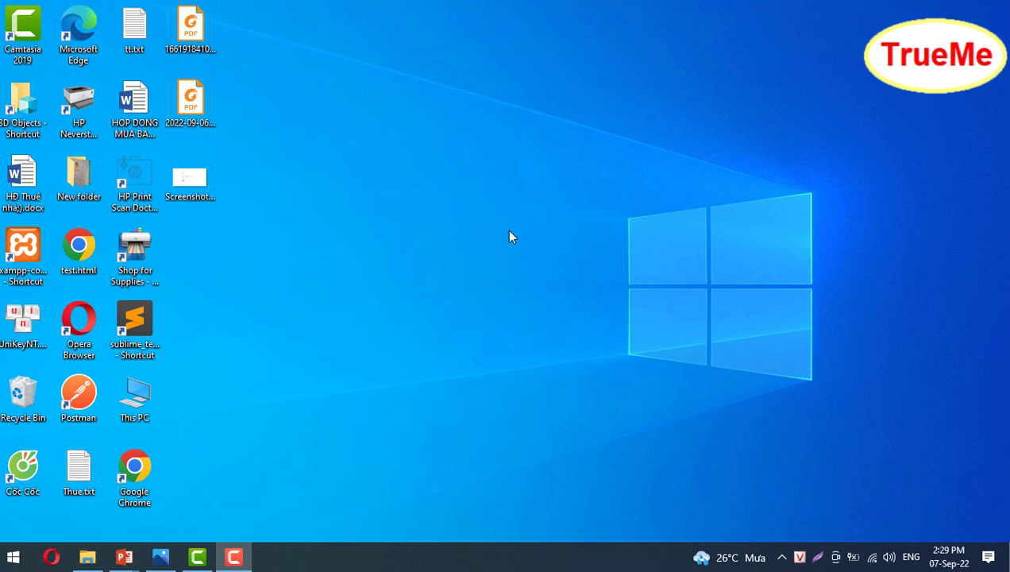
# Step: Search Windows for compmgmt.msc and open the Computer Management console
pyautogui.press('super')
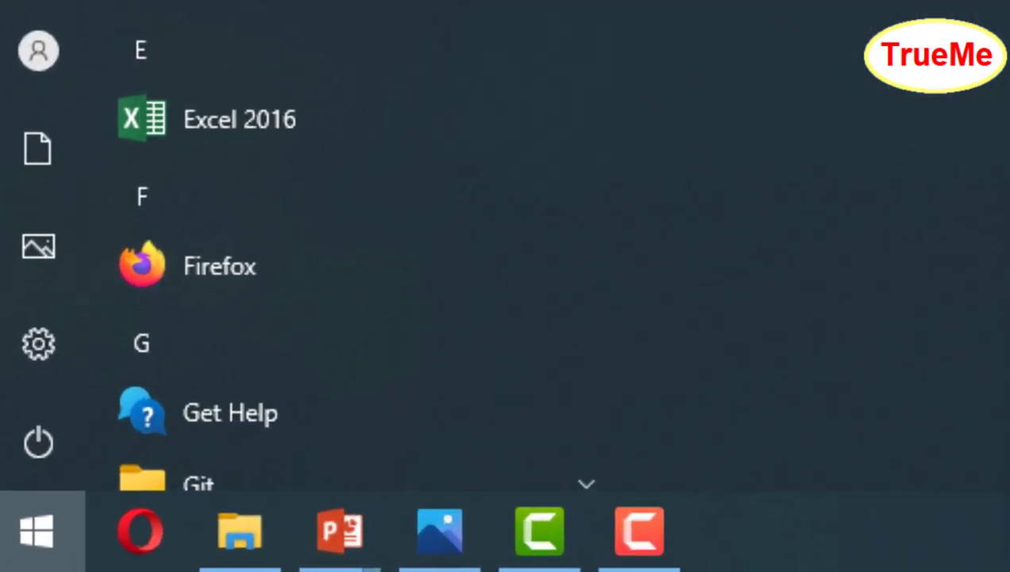
pyautogui.write('co')
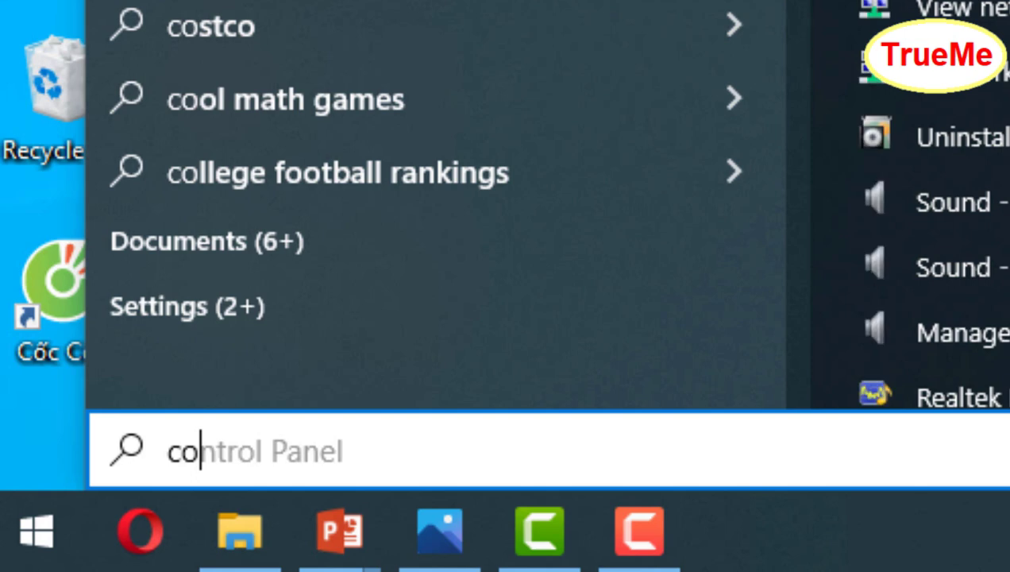
pyautogui.write('mp')
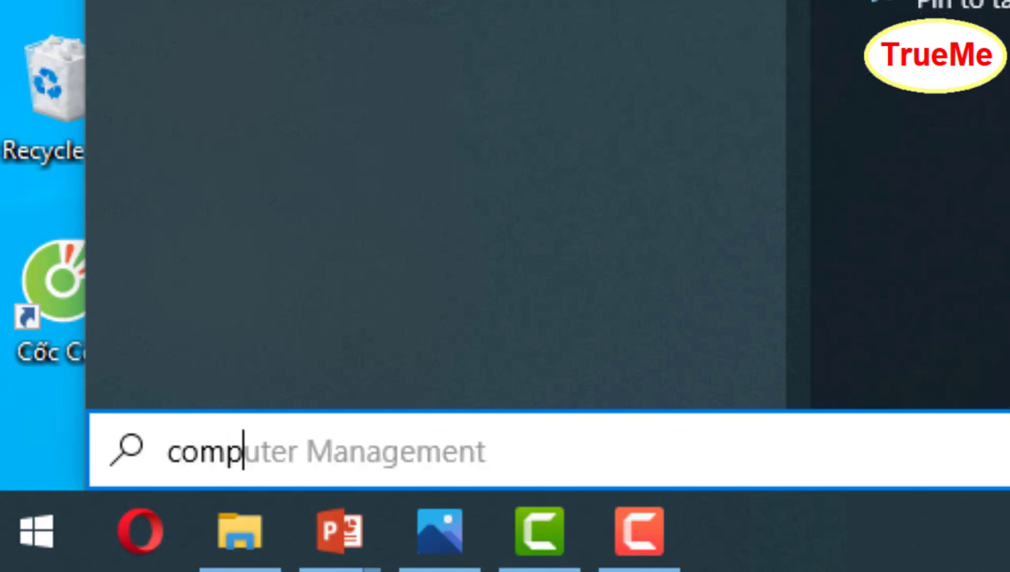
pyautogui.write('m')
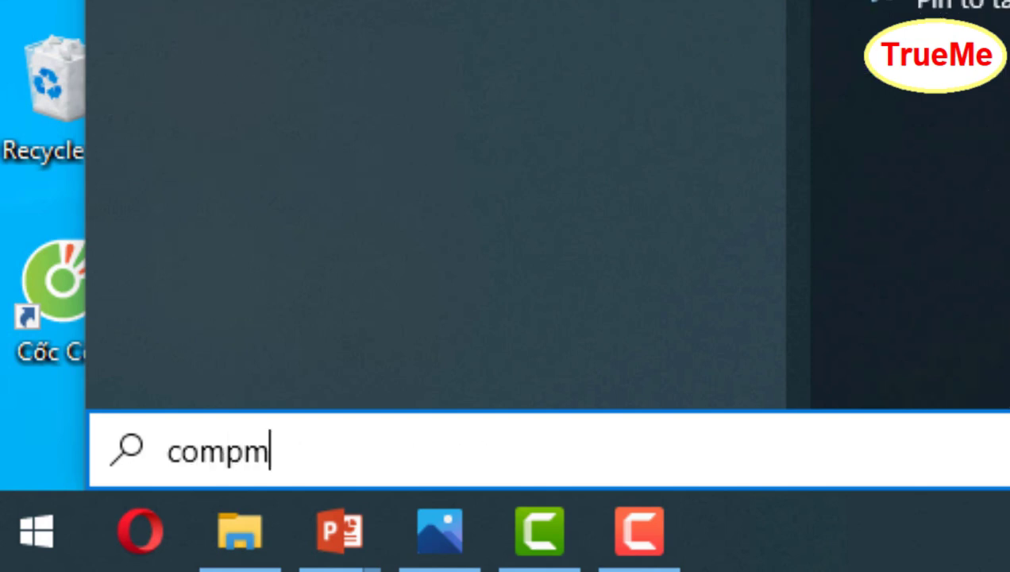
pyautogui.write('gmt')
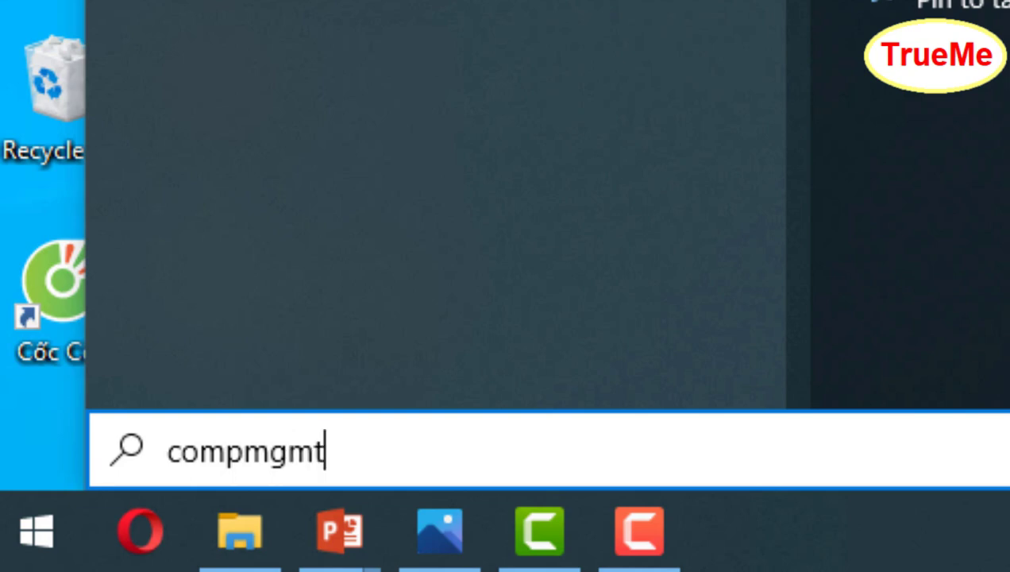
pyautogui.write('.')
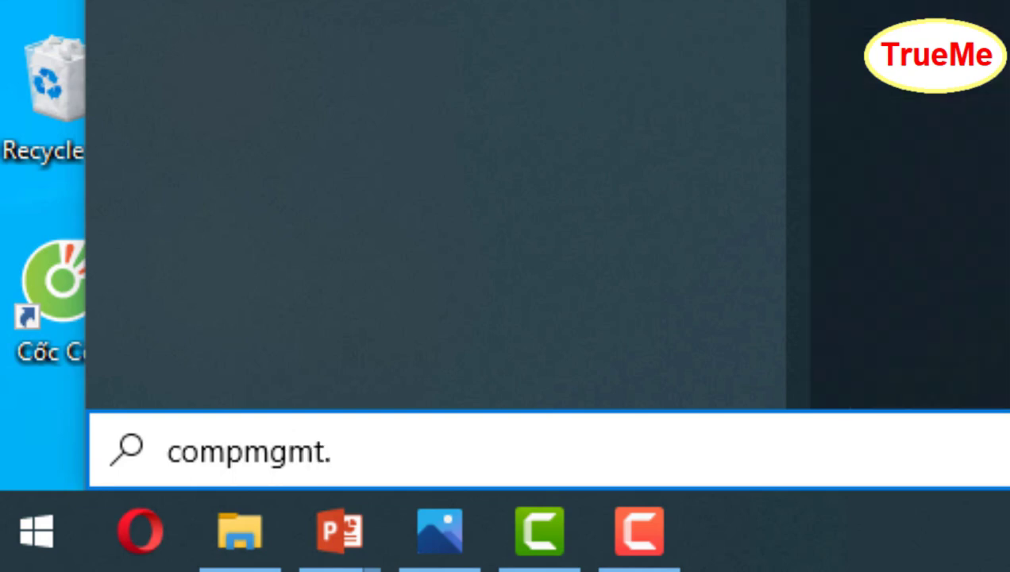
pyautogui.press('BackSpace')
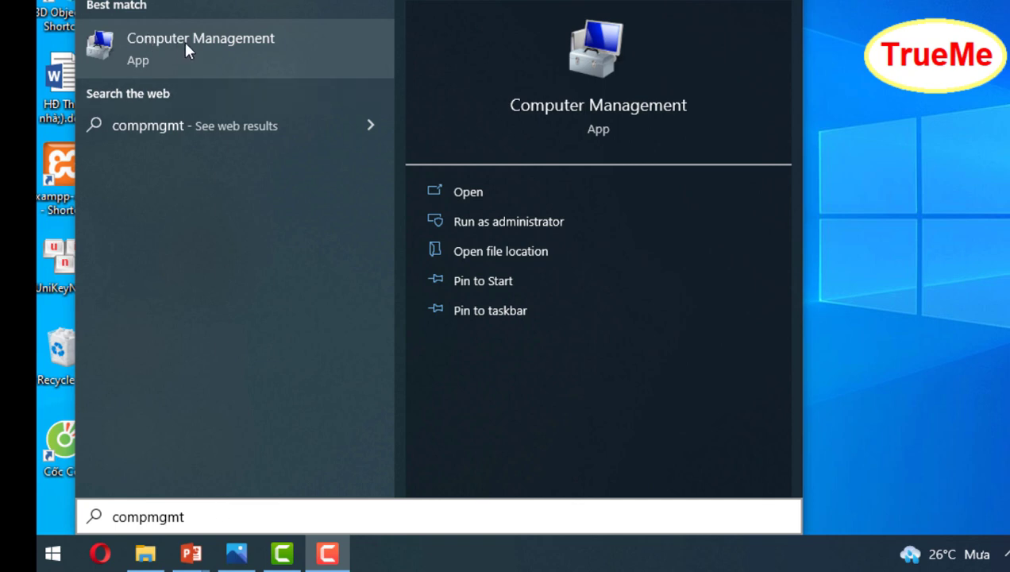
pyautogui.click(210, 516)
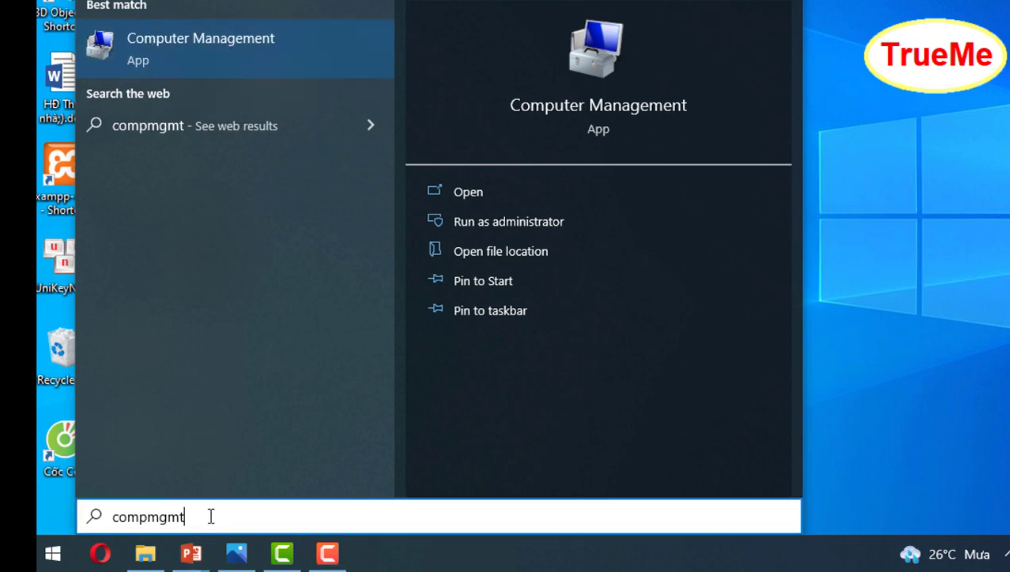
pyautogui.write('ms')
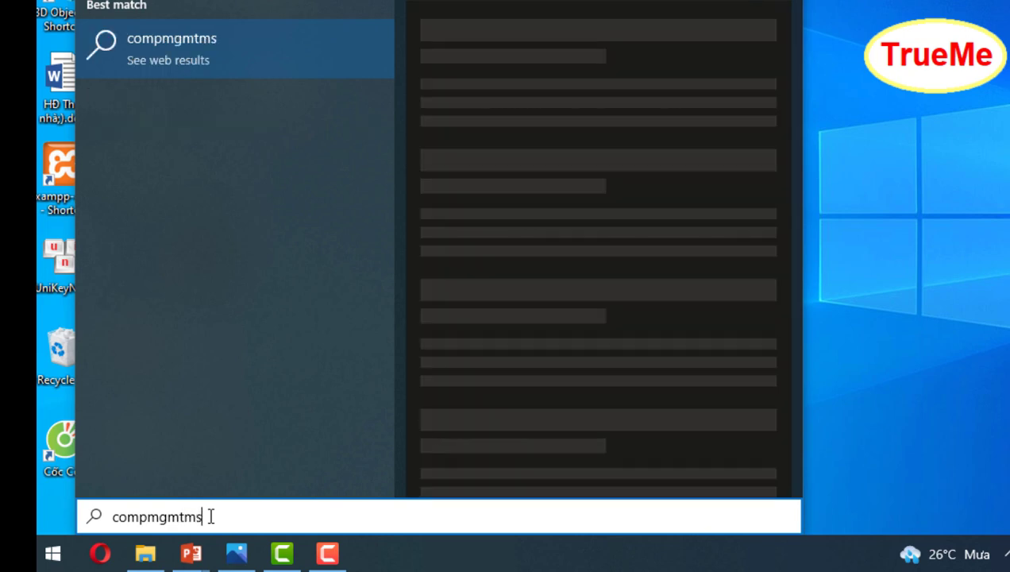
pyautogui.press('BackSpace')
pyautogui.press('BackSpace')
pyautogui.write('.')
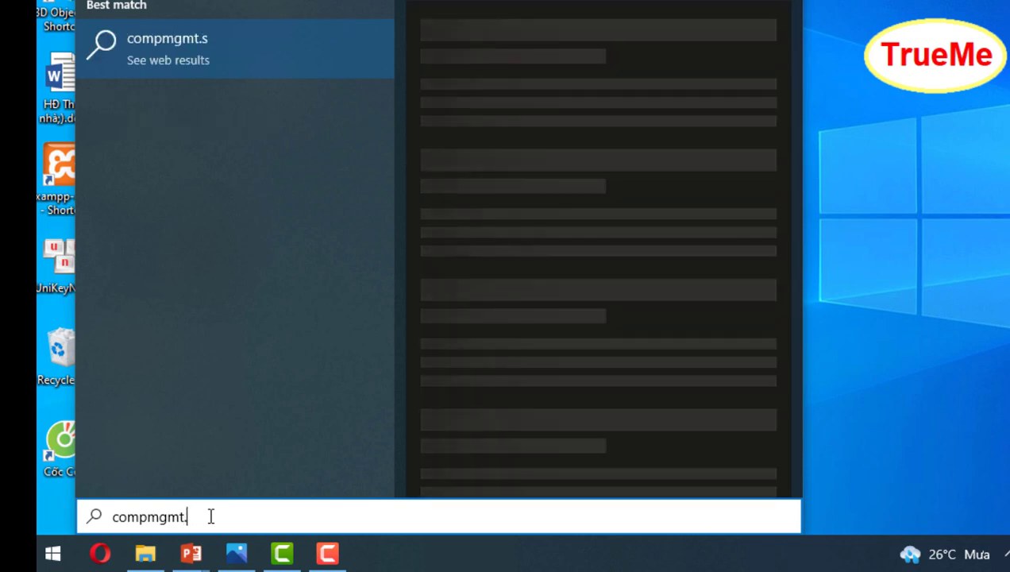
pyautogui.write('msc')
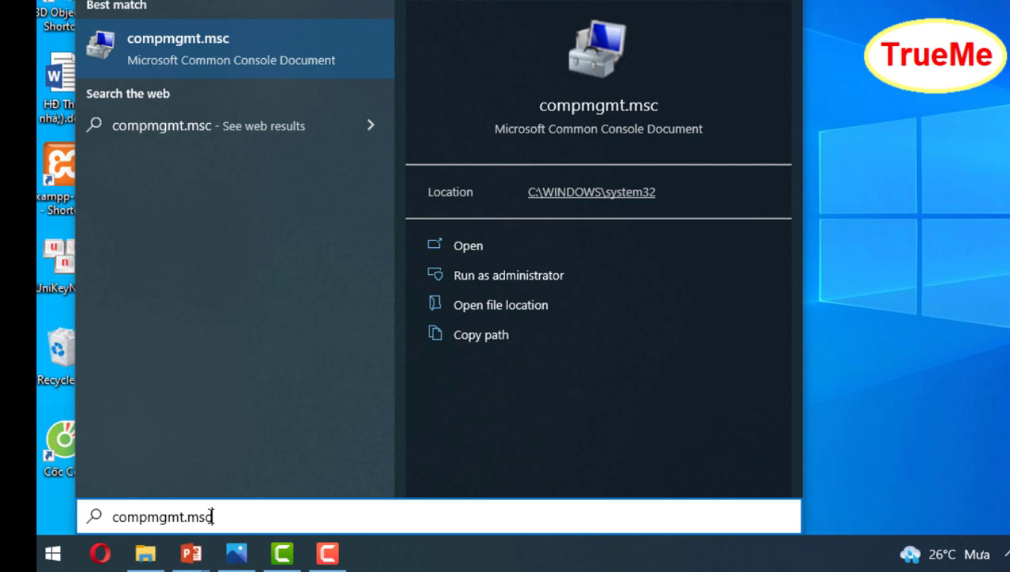
pyautogui.press('Return')
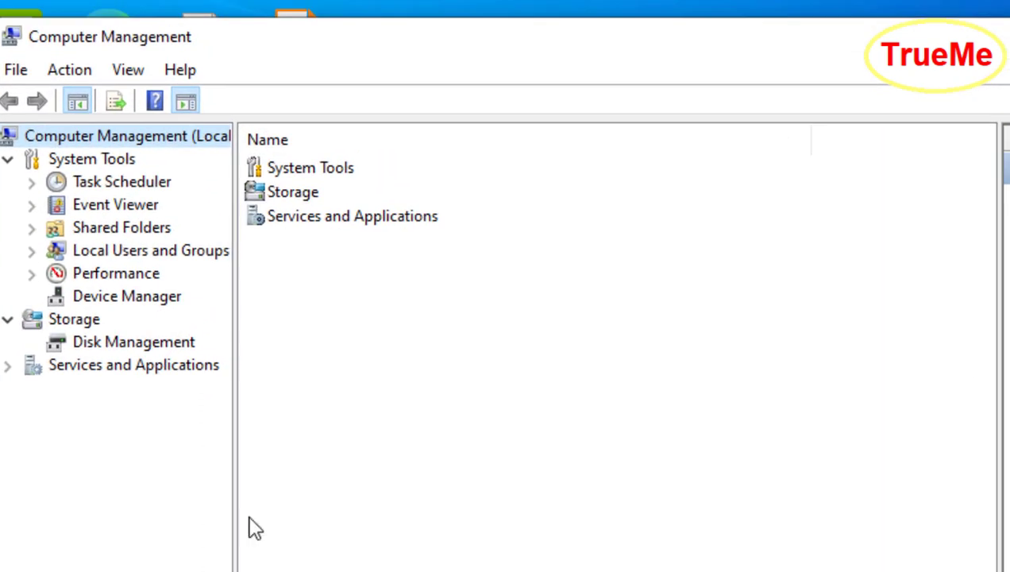
# Step: Open Device Manager and expand the Keyboards, Monitors and Network adapters categories to examine the installed devices
pyautogui.click(118, 299)
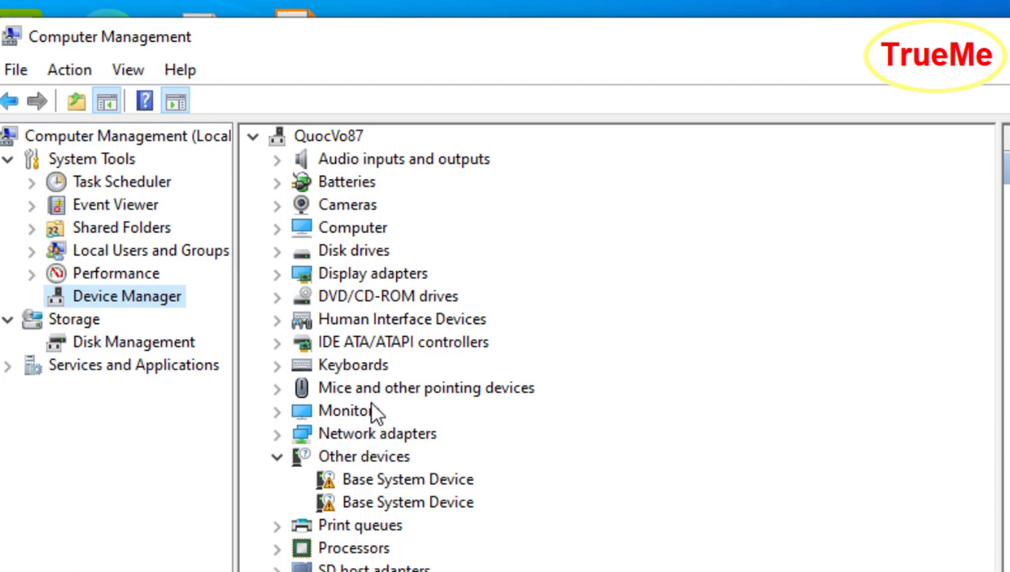
pyautogui.doubleClick(354, 368)
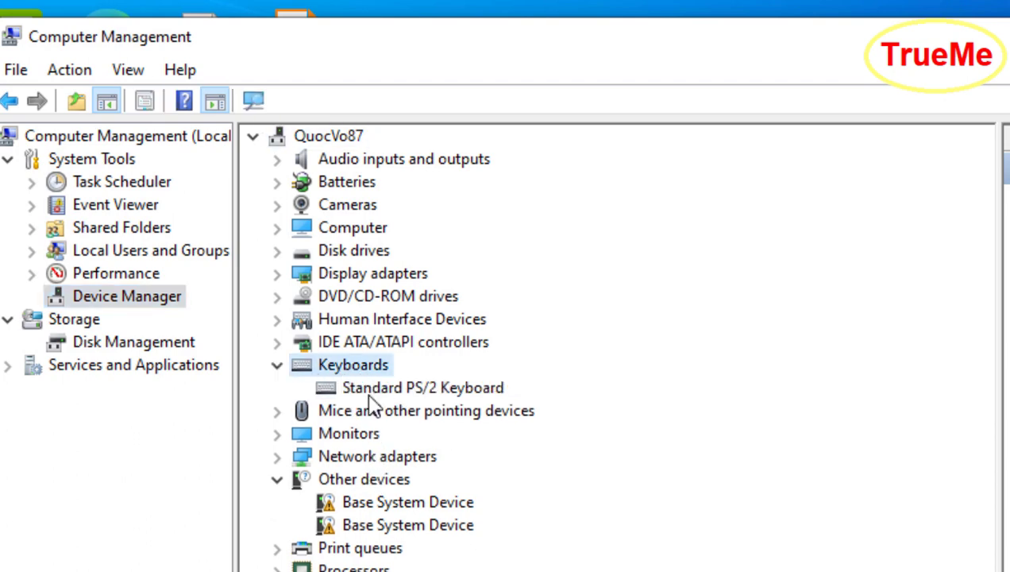
pyautogui.doubleClick(344, 435)
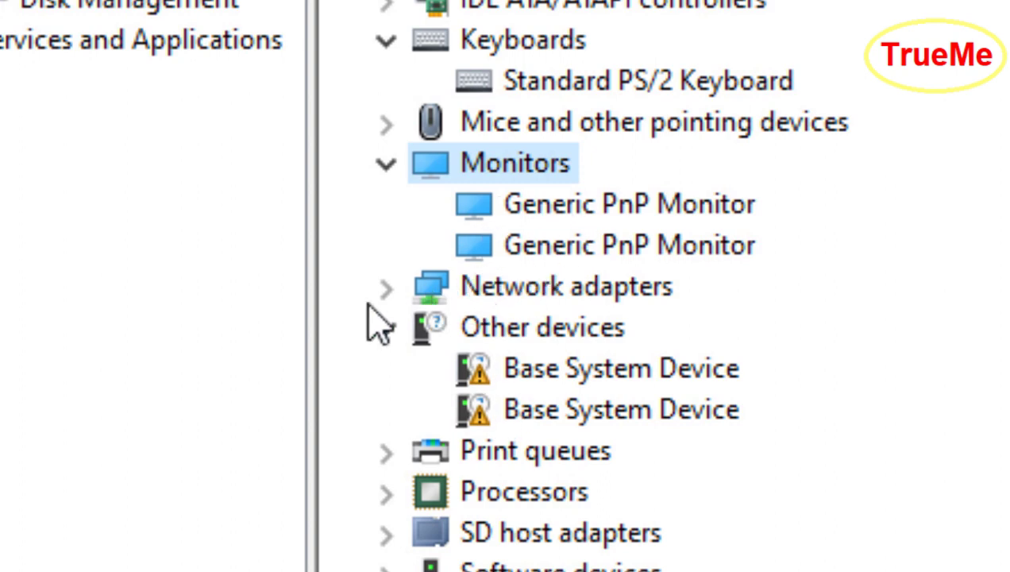
pyautogui.click(388, 290)
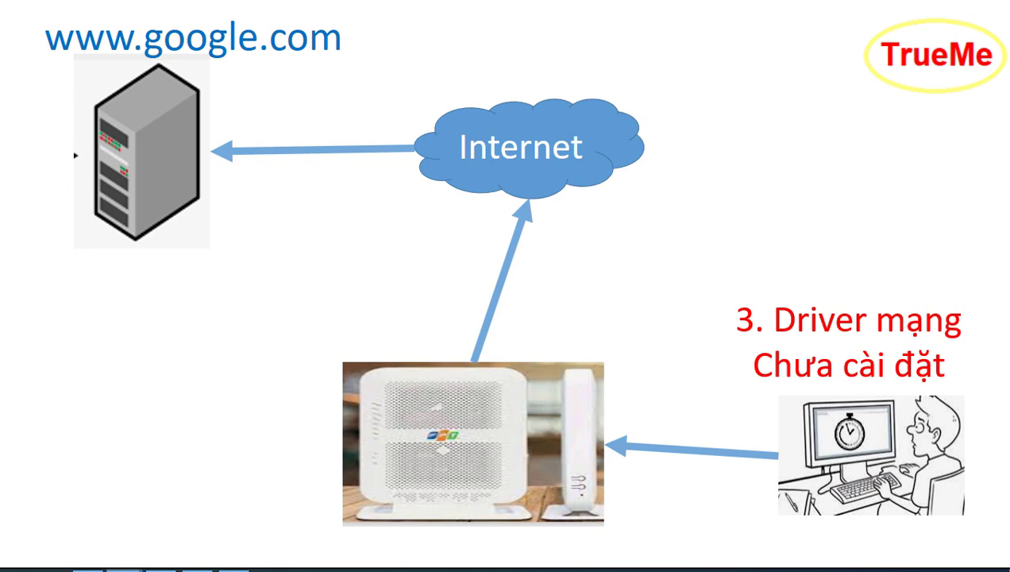
pyautogui.press('Right')
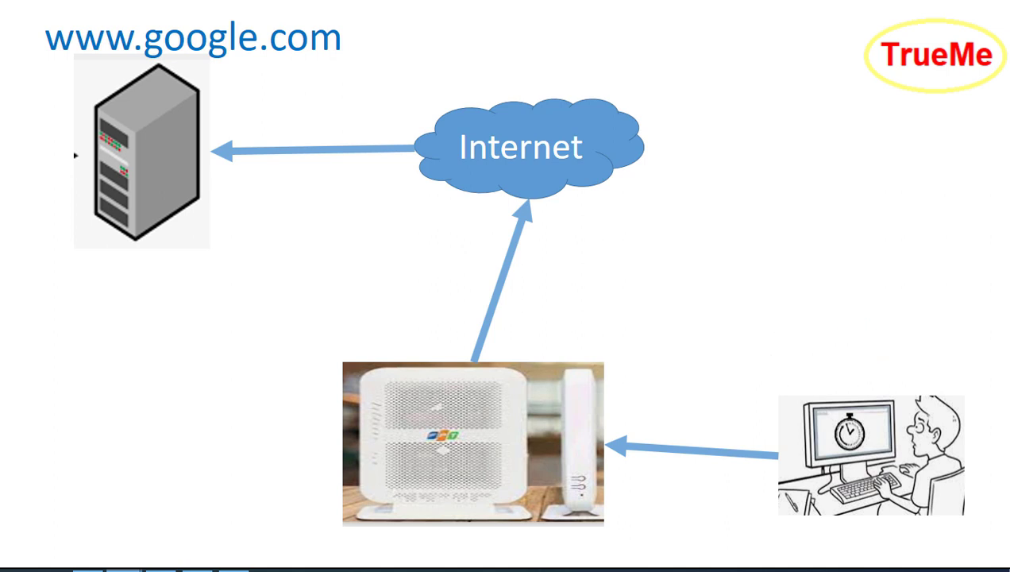
pyautogui.press('Right')
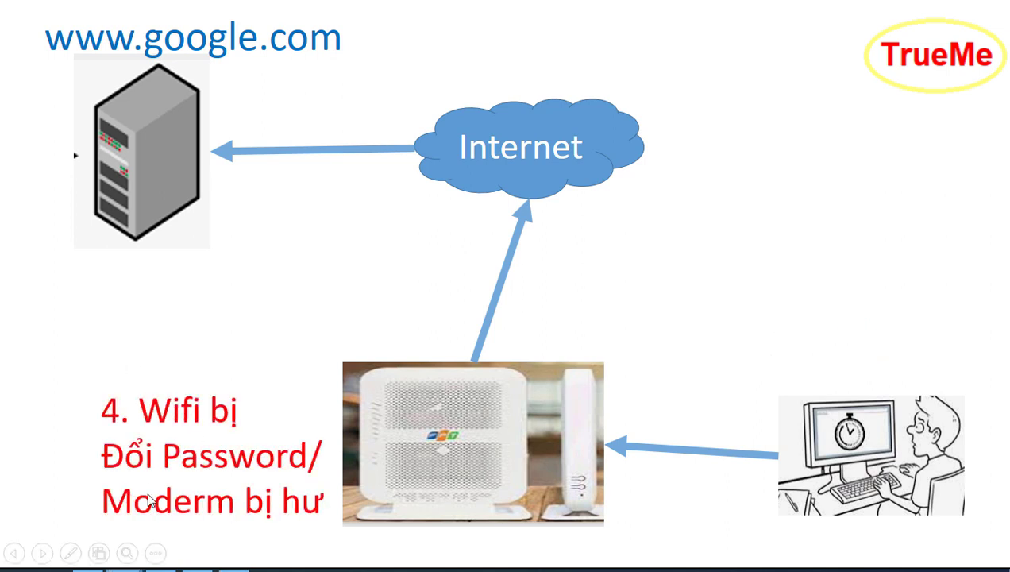